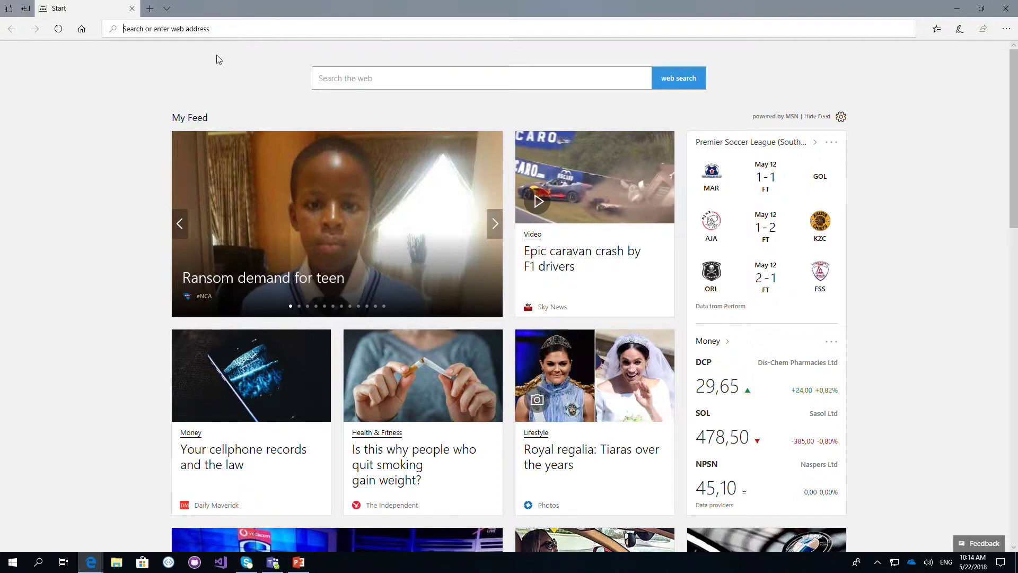
# Open the Office 365 portal at portal.office365.com
pyautogui.write('p')
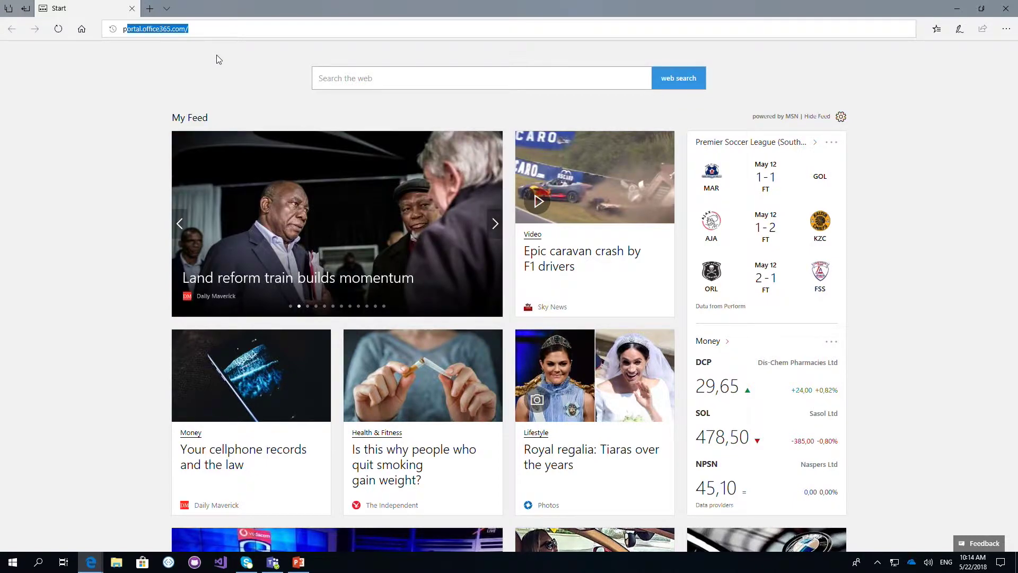
pyautogui.write('o')
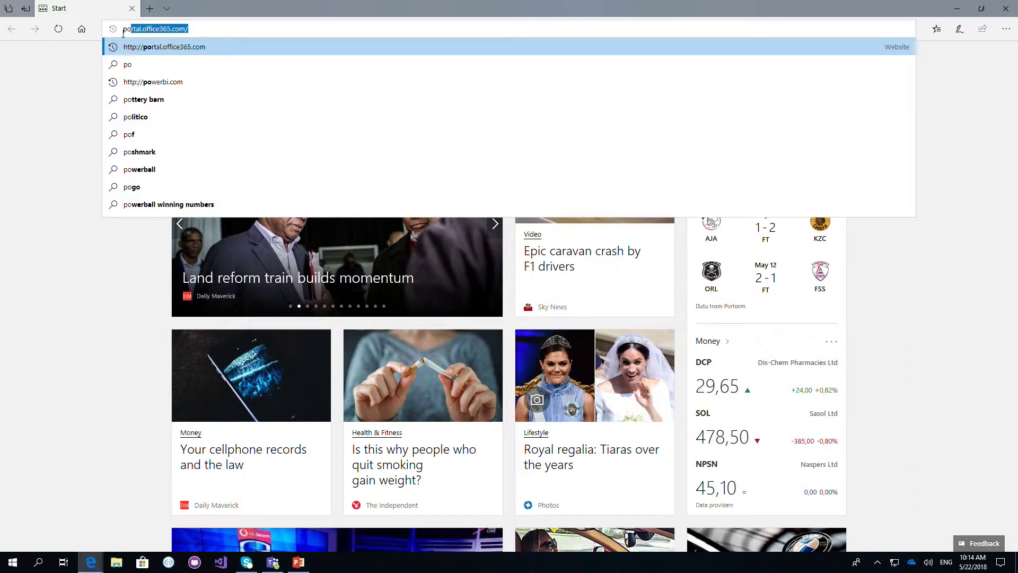
pyautogui.click(215, 47)
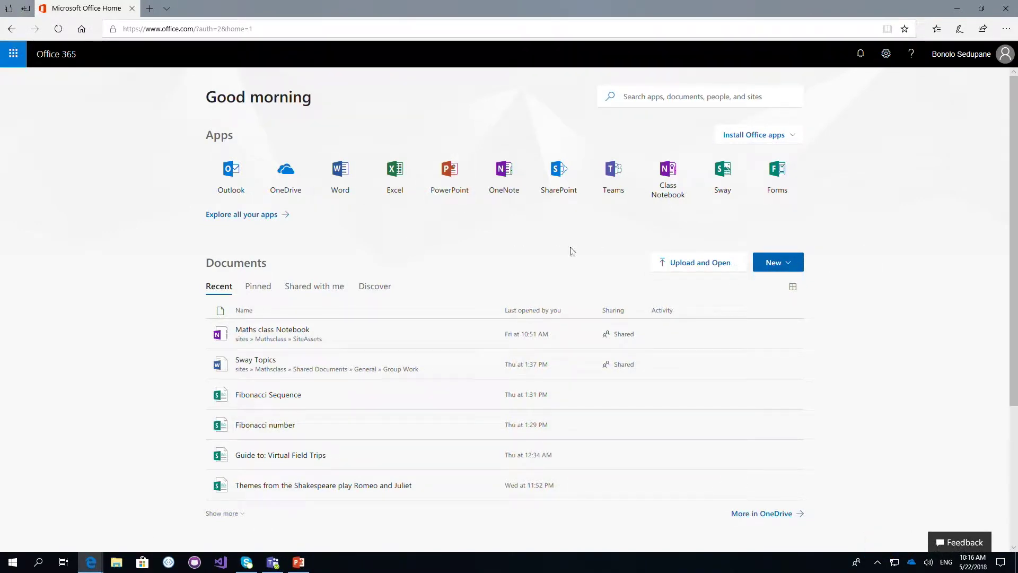
# Open OneDrive and view the types of new items that can be created there
pyautogui.click(350, 204)
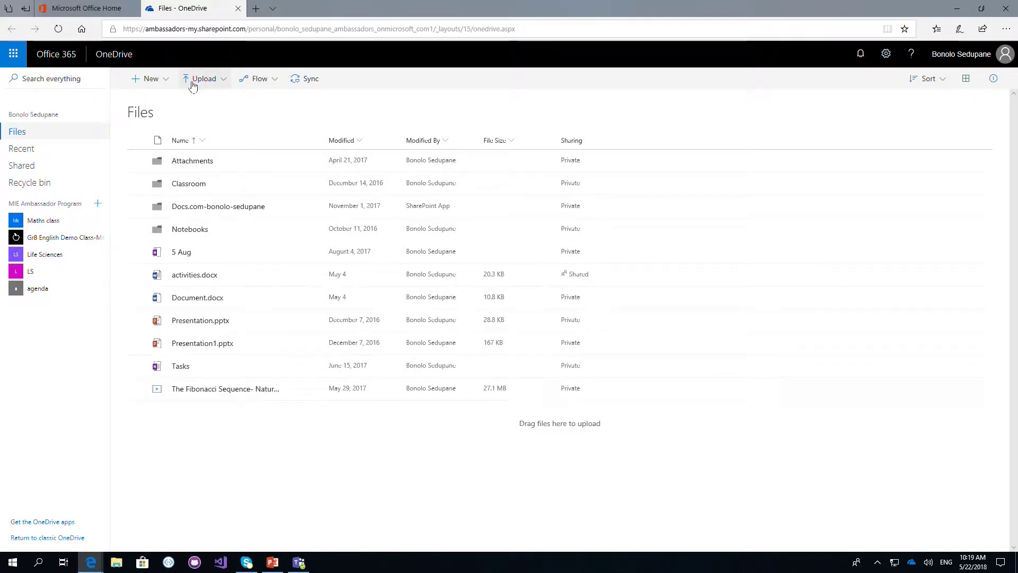
pyautogui.click(153, 84)
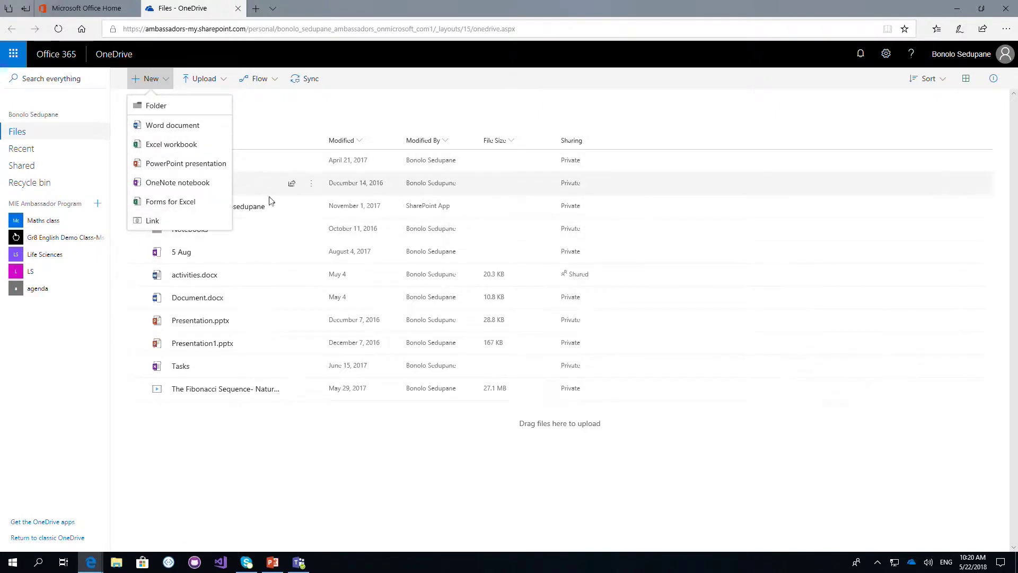
pyautogui.click(305, 444)
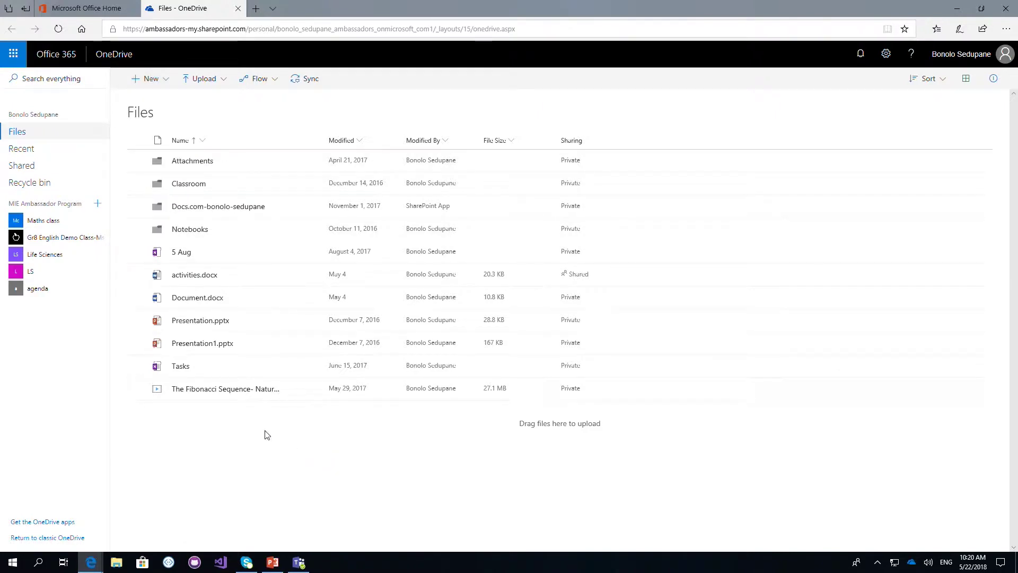
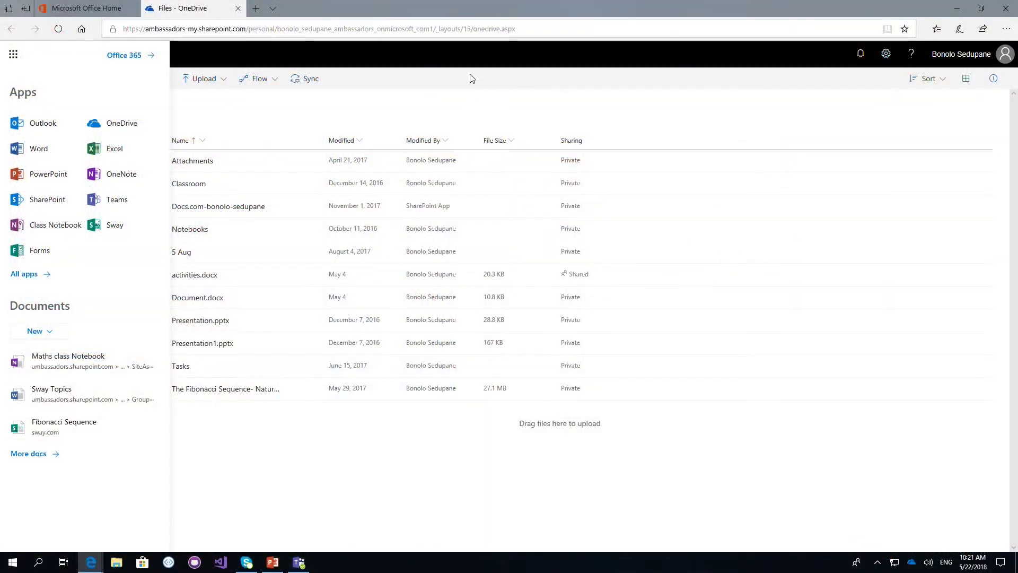
# Switch from OneDrive to Sway through the Office 365 app launcher
pyautogui.click(470, 75)
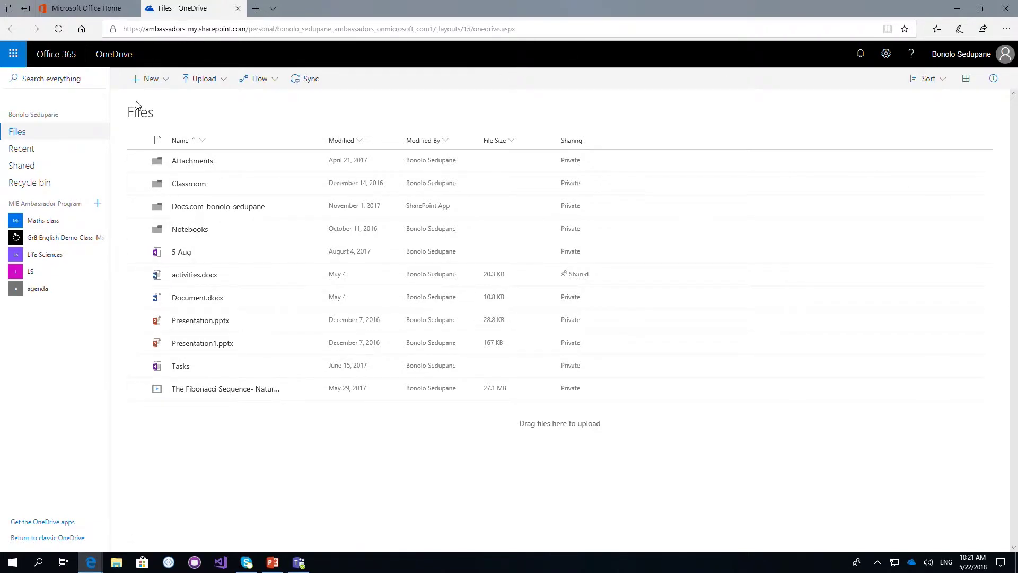
pyautogui.click(13, 58)
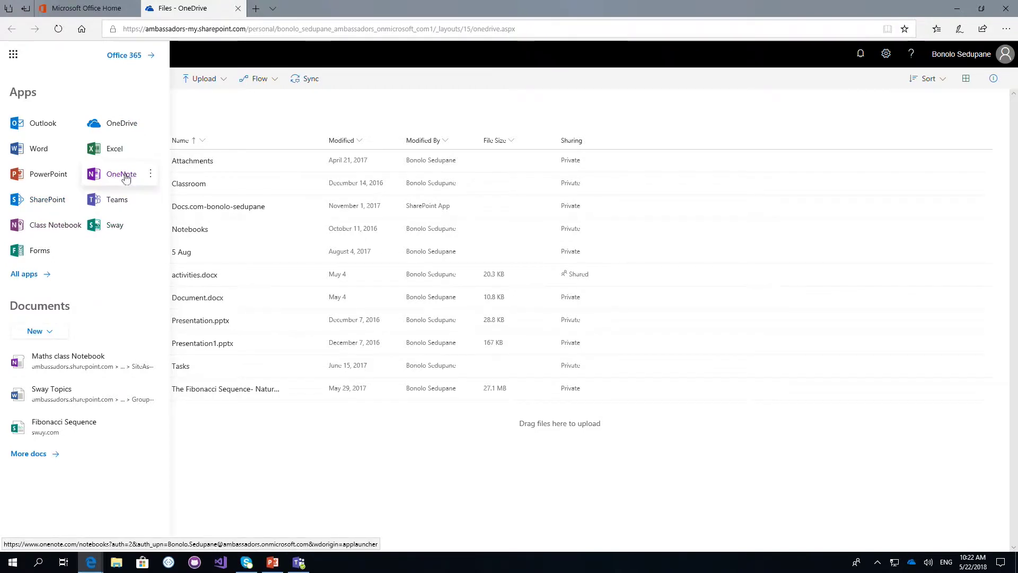
pyautogui.click(124, 229)
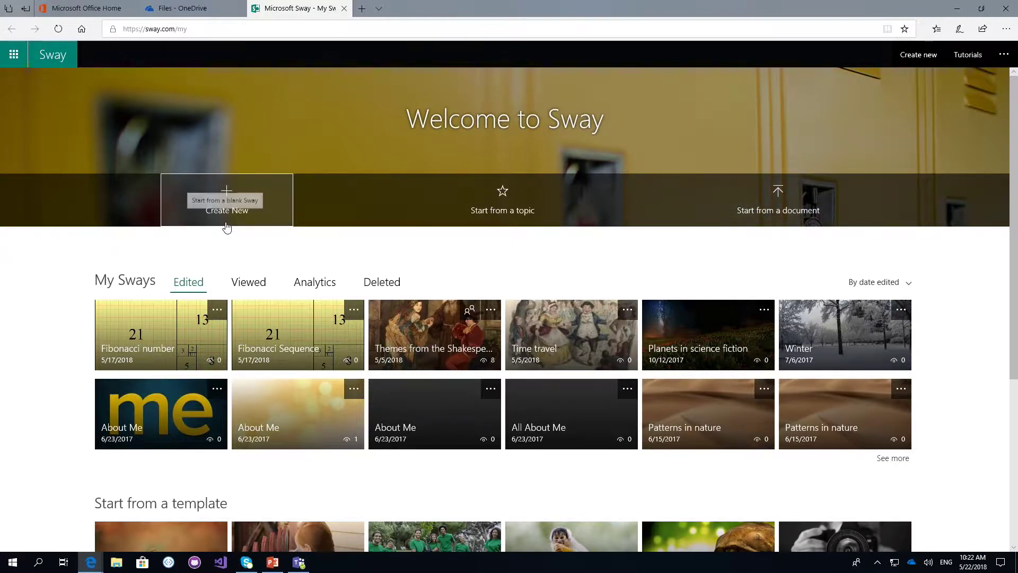
# Create a Sway outline from the topic "Colours", choosing the suggested match "Colours (TV channel)"
pyautogui.click(508, 215)
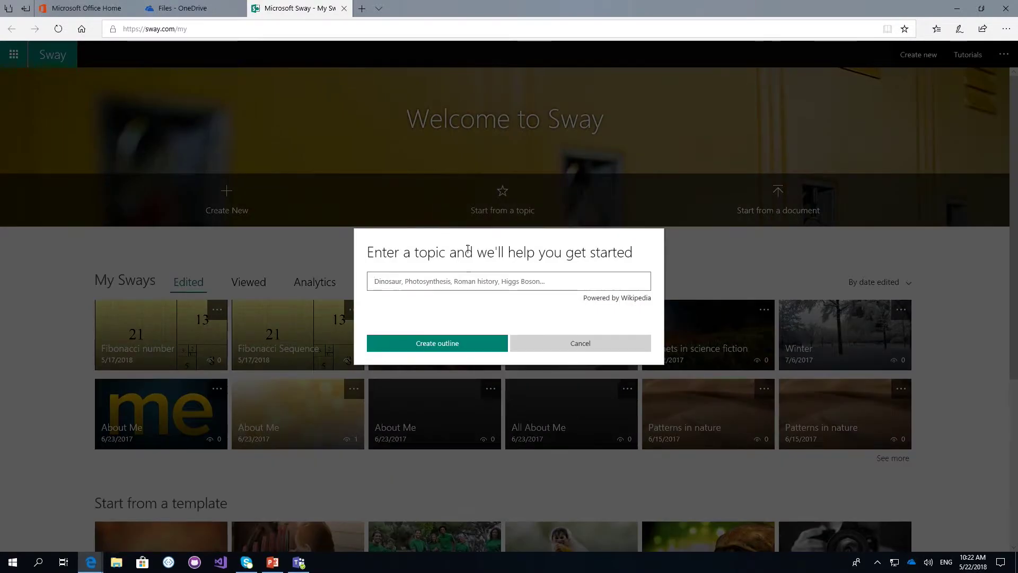
pyautogui.click(436, 274)
pyautogui.write('c')
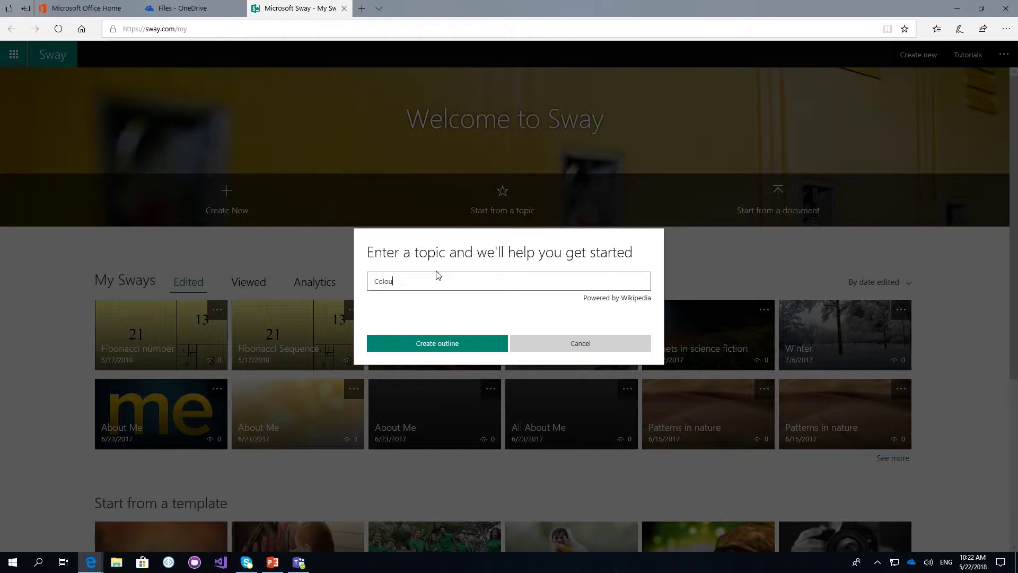
pyautogui.click(446, 344)
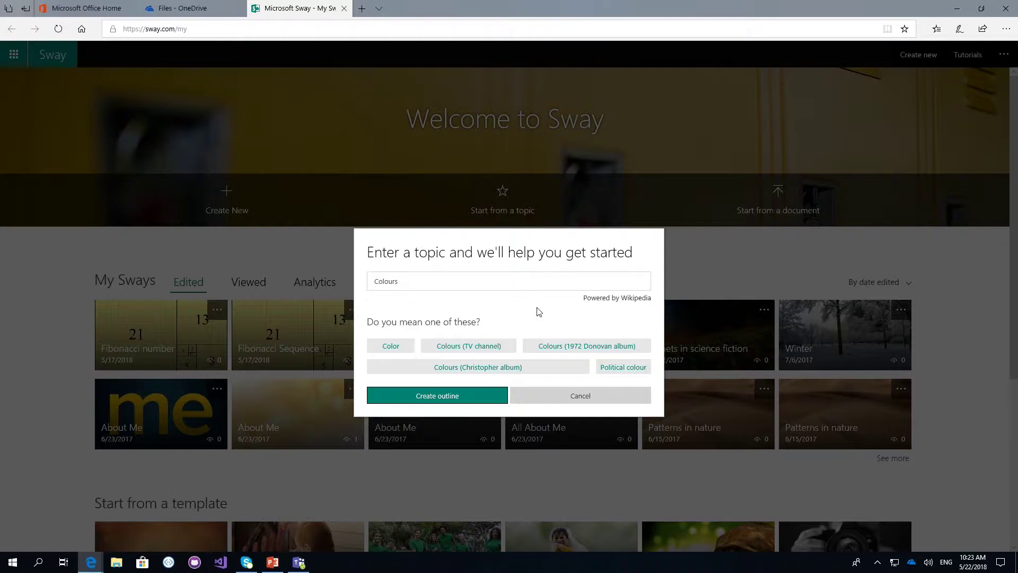
pyautogui.click(423, 403)
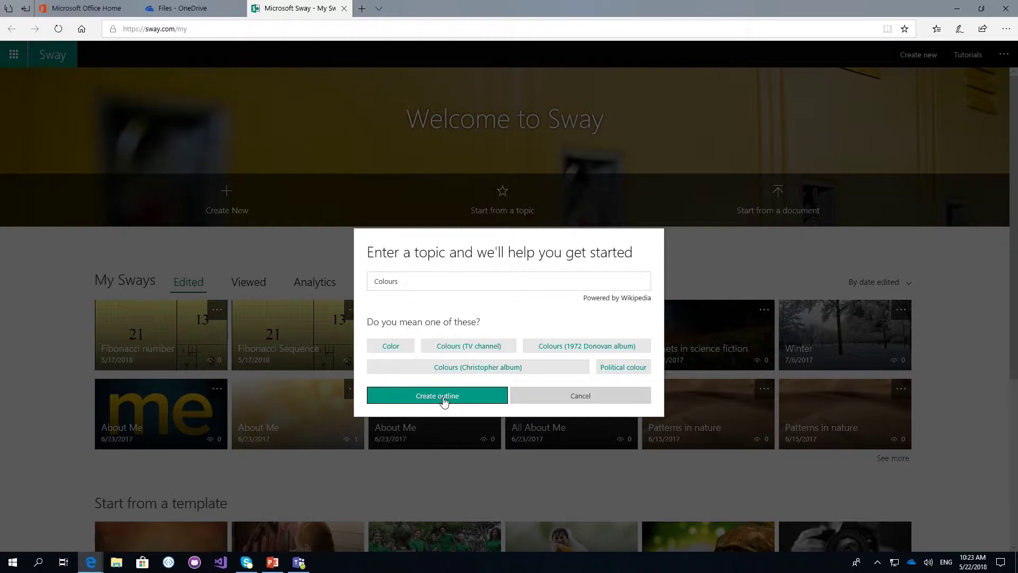
pyautogui.click(450, 399)
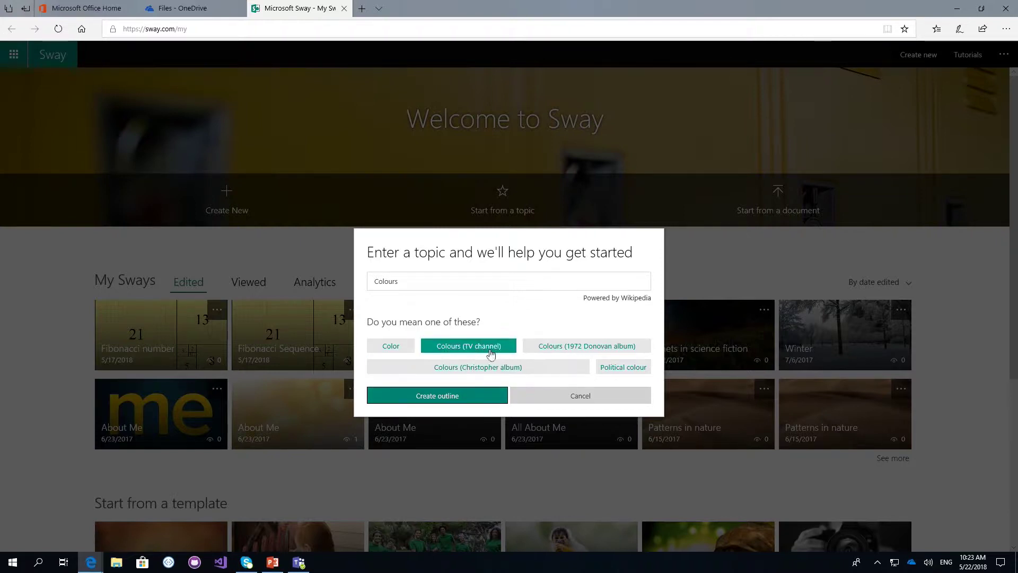
pyautogui.click(490, 352)
pyautogui.click(450, 397)
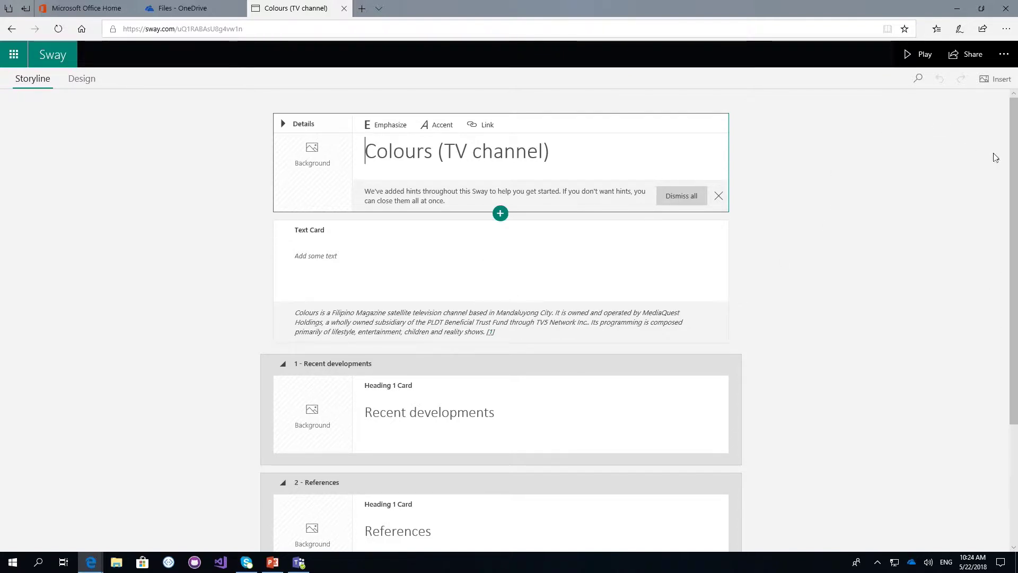
# Set the multicoloured "colours" logo from the suggested Colours (TV channel) image search as the title card's background
pyautogui.moveTo(1014, 159); pyautogui.dragTo(936, 191)
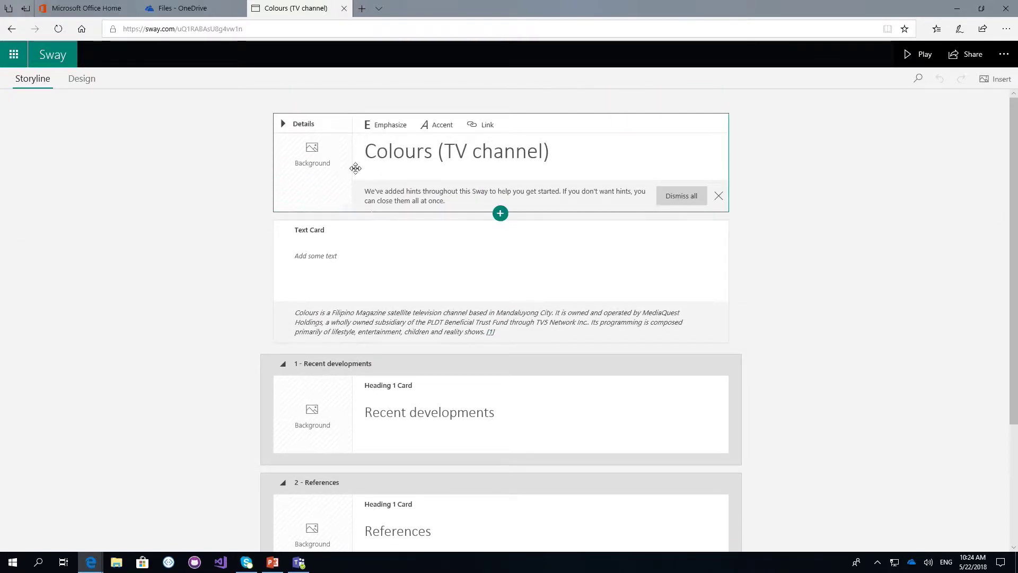
pyautogui.click(321, 175)
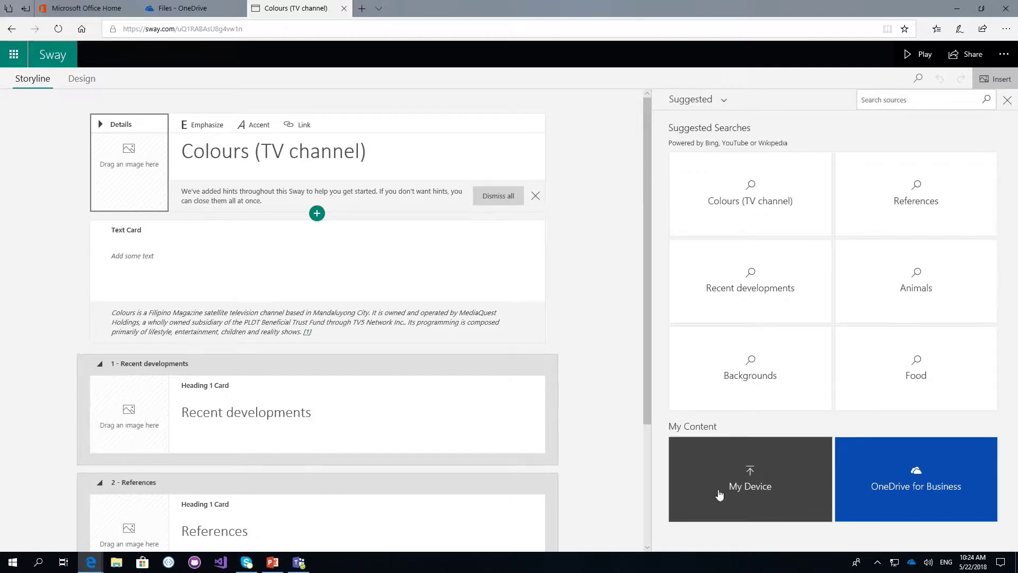
pyautogui.click(748, 483)
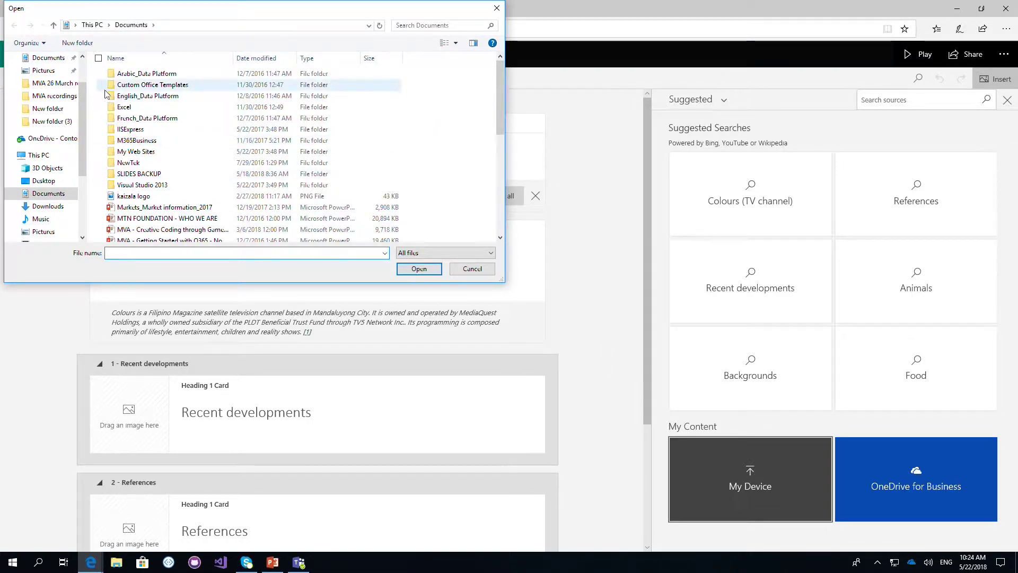
pyautogui.click(496, 8)
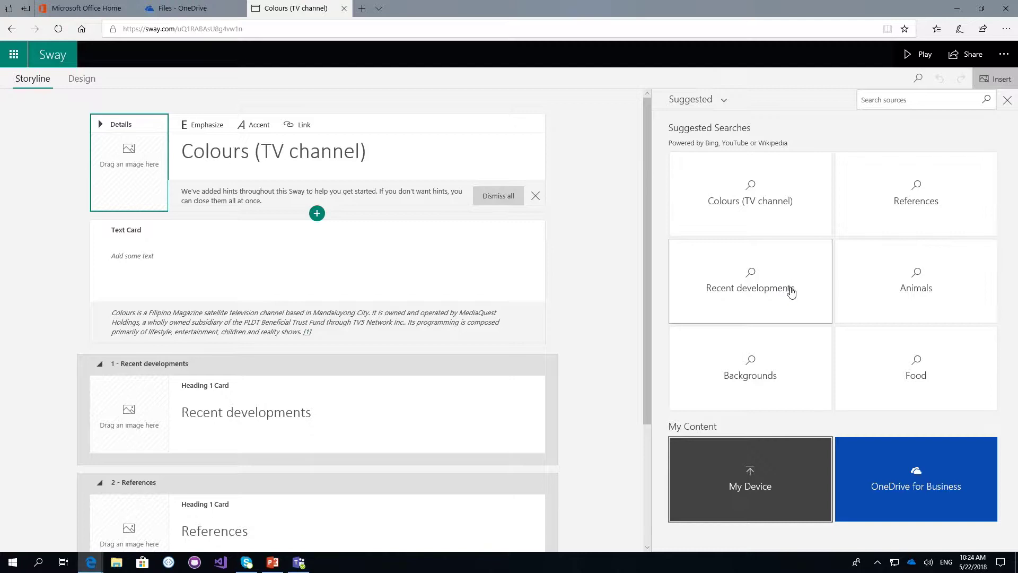
pyautogui.click(750, 201)
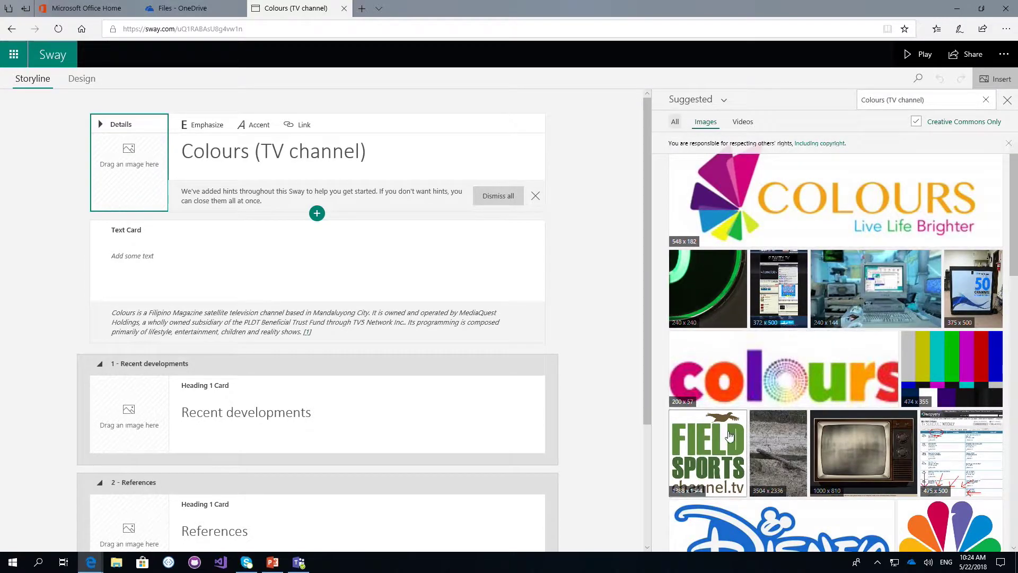
pyautogui.click(851, 372)
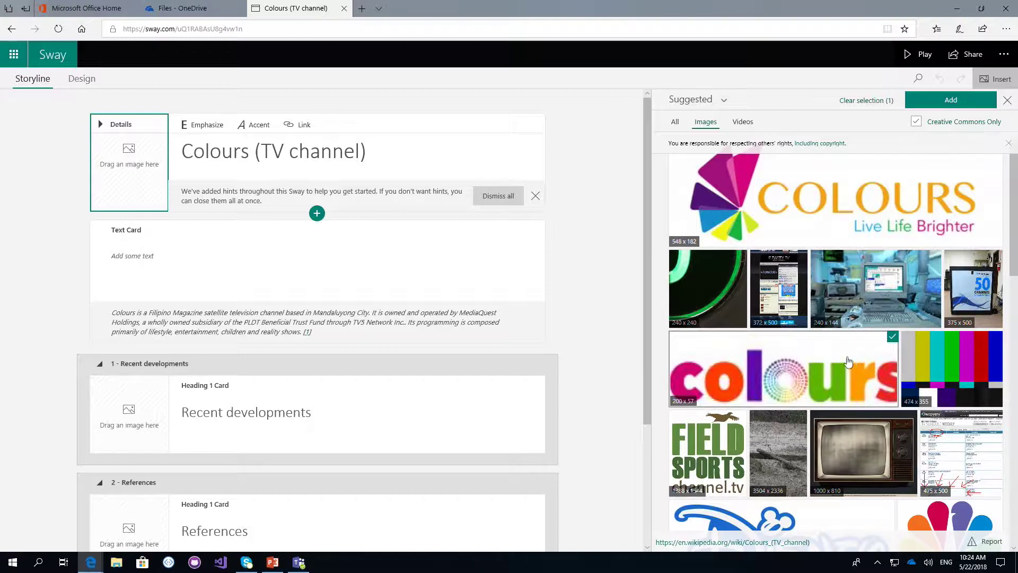
pyautogui.moveTo(864, 365); pyautogui.dragTo(130, 162)
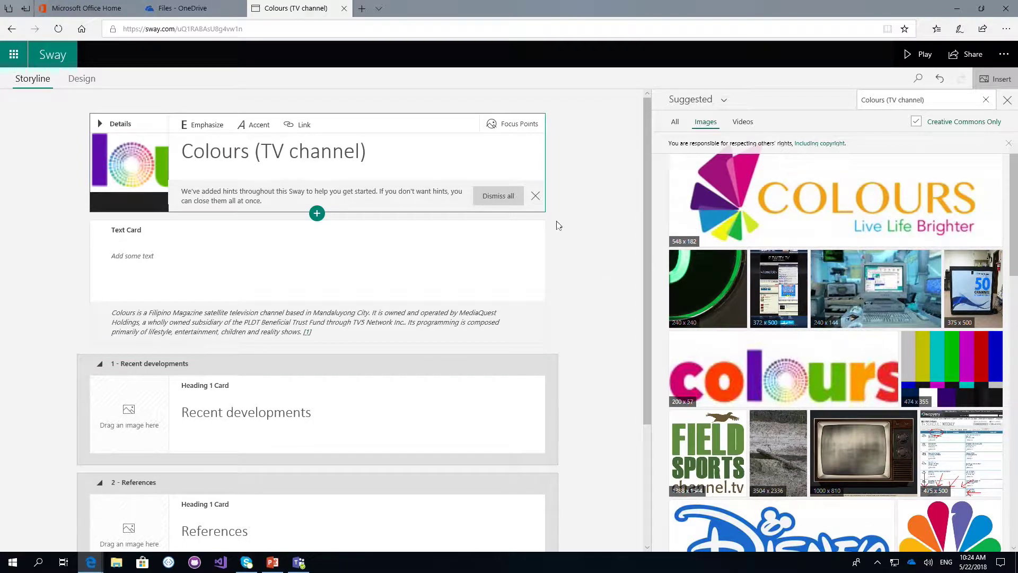
# Insert a text card directly below the title card and place the cursor in it
pyautogui.click(317, 214)
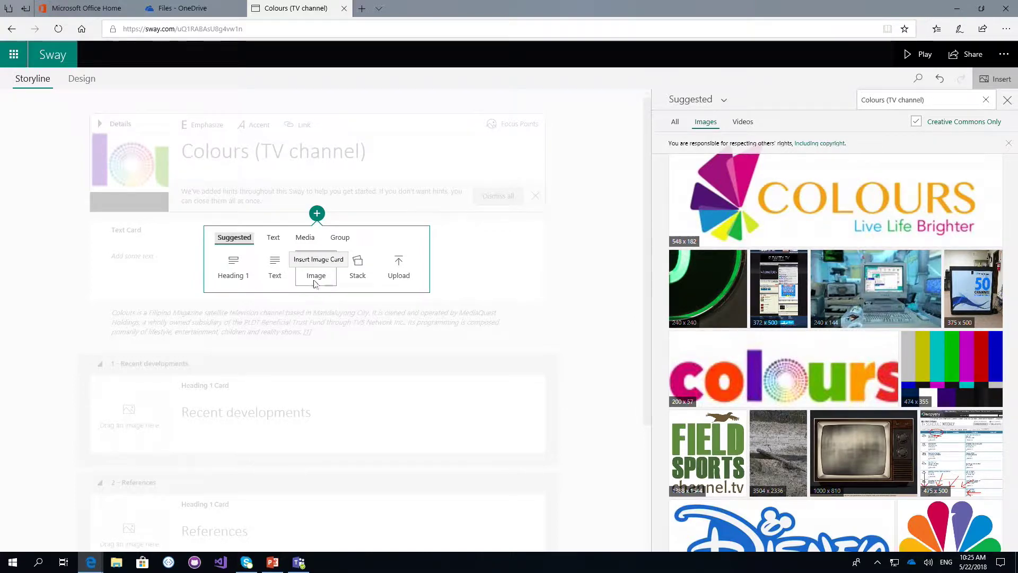
pyautogui.click(275, 277)
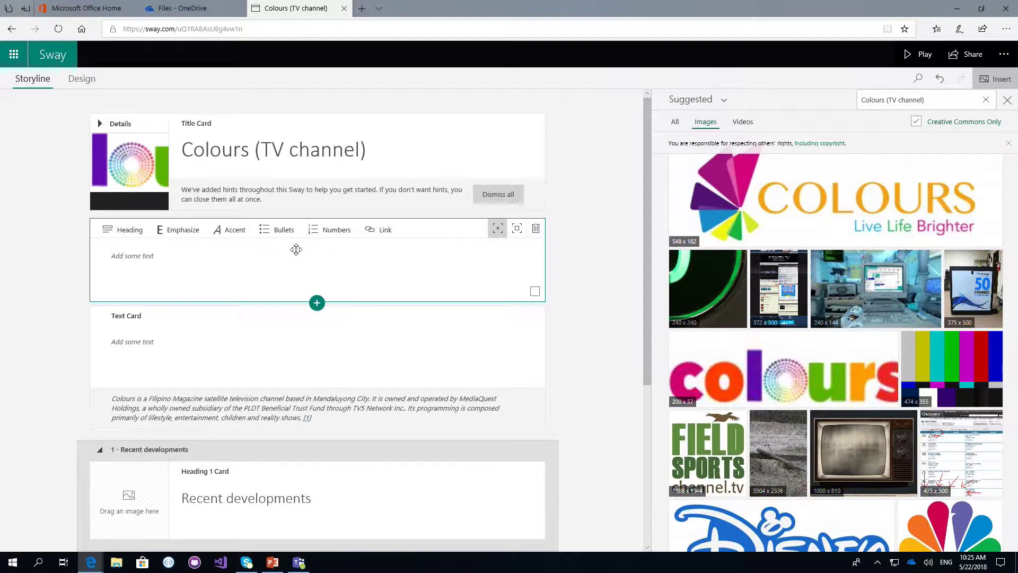
pyautogui.click(157, 260)
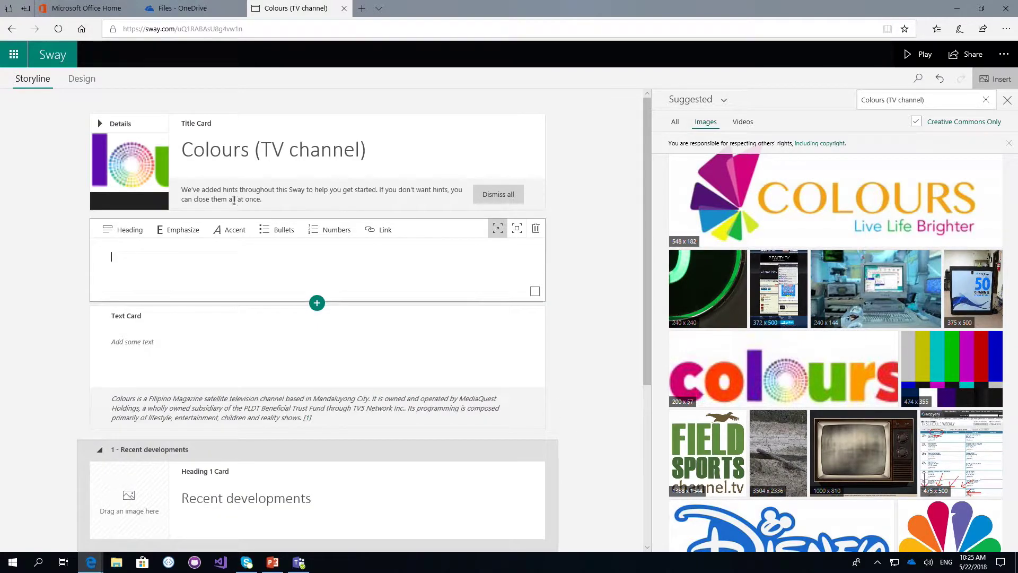
# Search the web for "colors" in a new browser tab
pyautogui.click(361, 8)
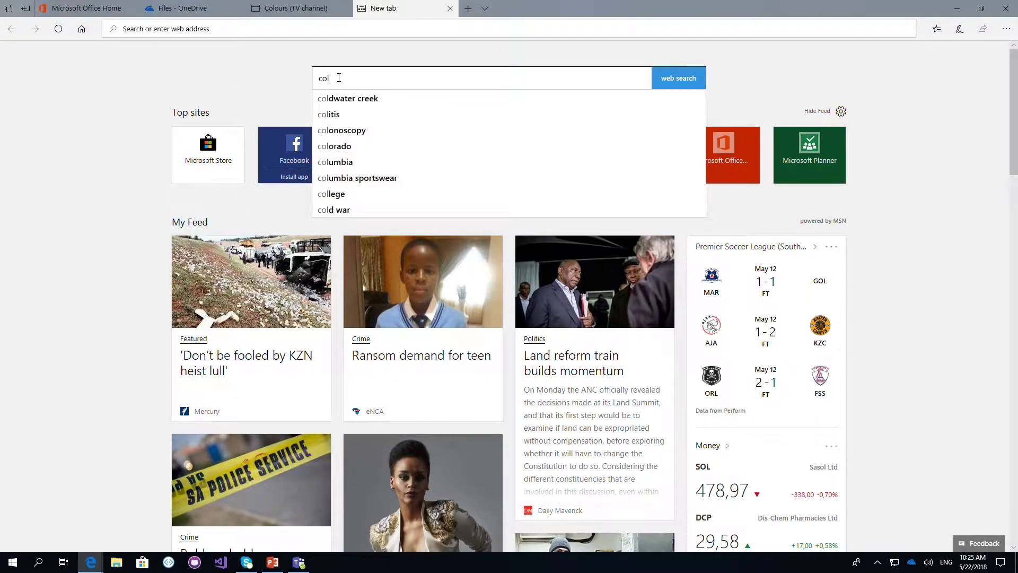
pyautogui.write('rs')
pyautogui.click(328, 100)
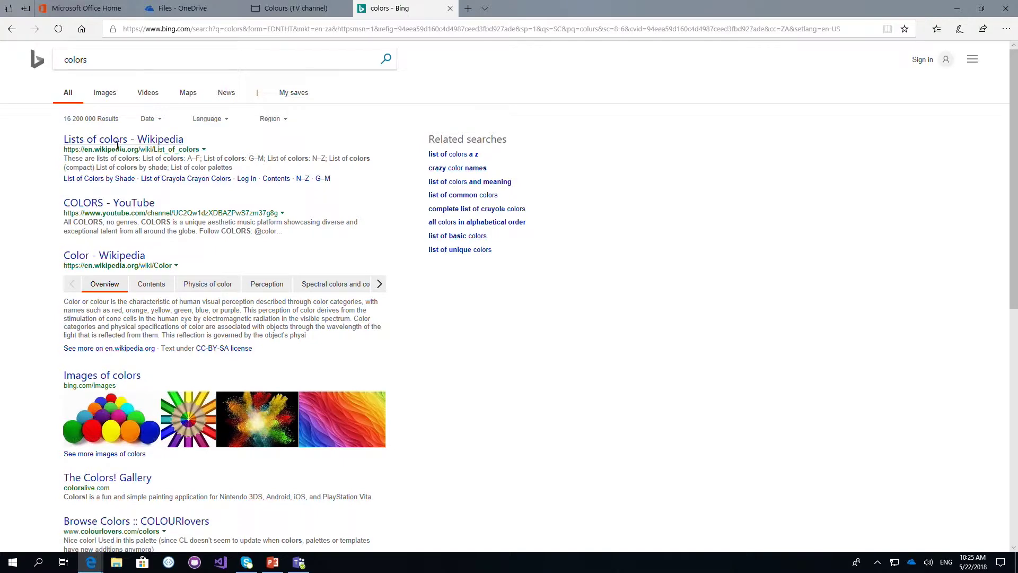
# Open Wikipedia's "List of colors: A–F" article through "Lists of colors" and select its introductory paragraphs
pyautogui.click(117, 142)
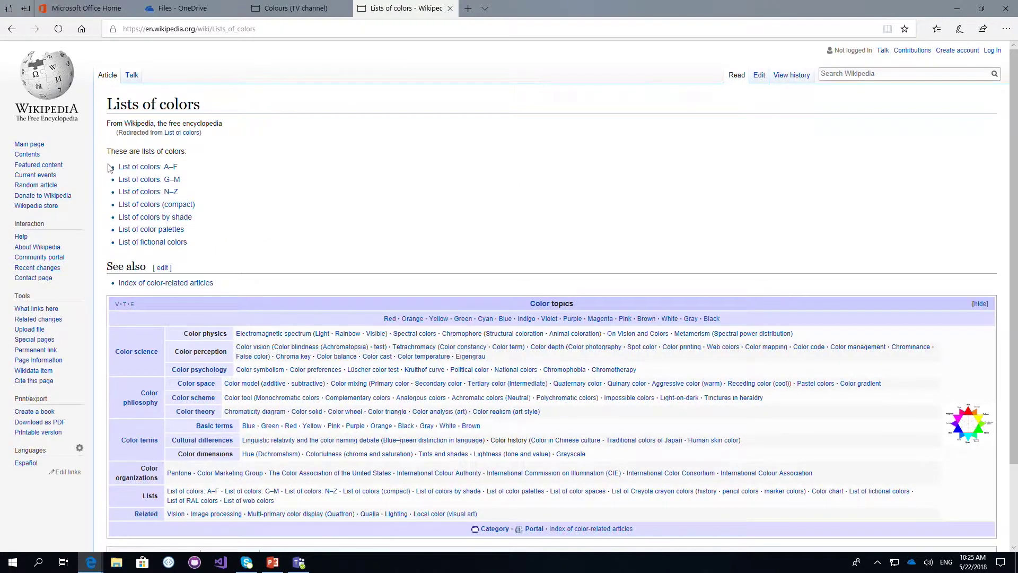
pyautogui.click(130, 167)
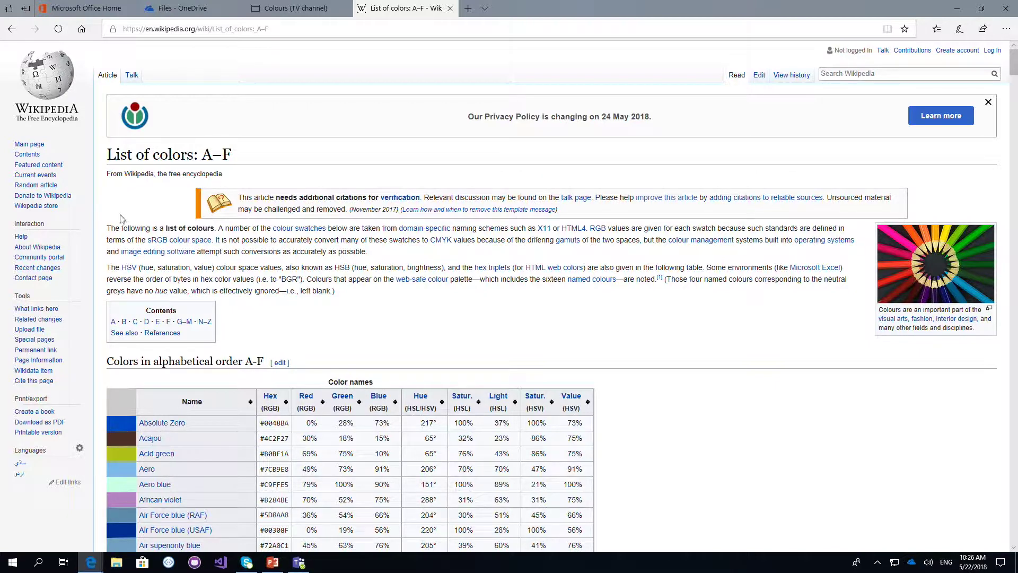
pyautogui.moveTo(114, 226); pyautogui.dragTo(335, 291)
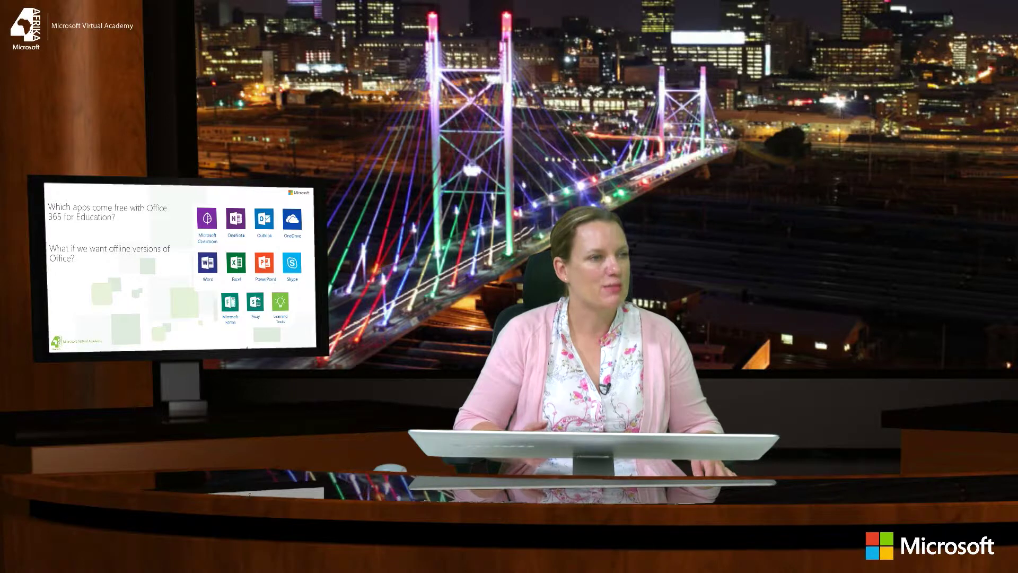
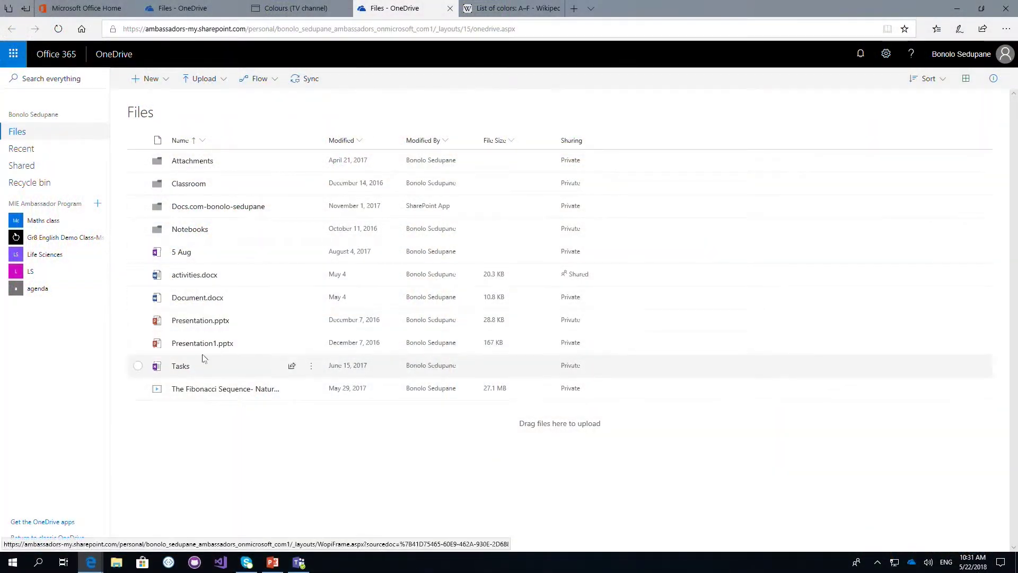
# Open activities.docx from the OneDrive files and view its link-sharing options without sending anything
pyautogui.moveTo(192, 281)
pyautogui.click(192, 276)
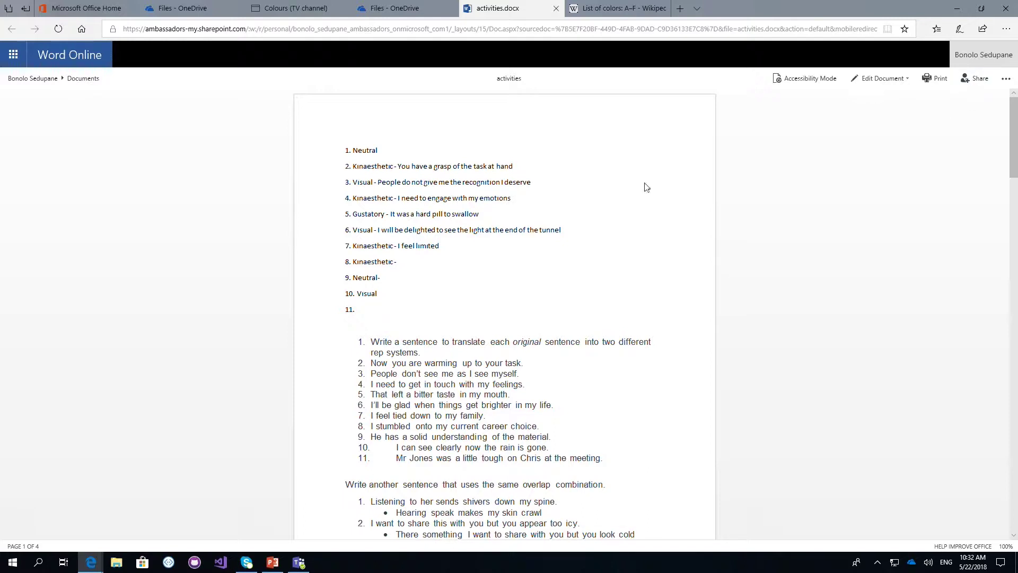
pyautogui.click(981, 85)
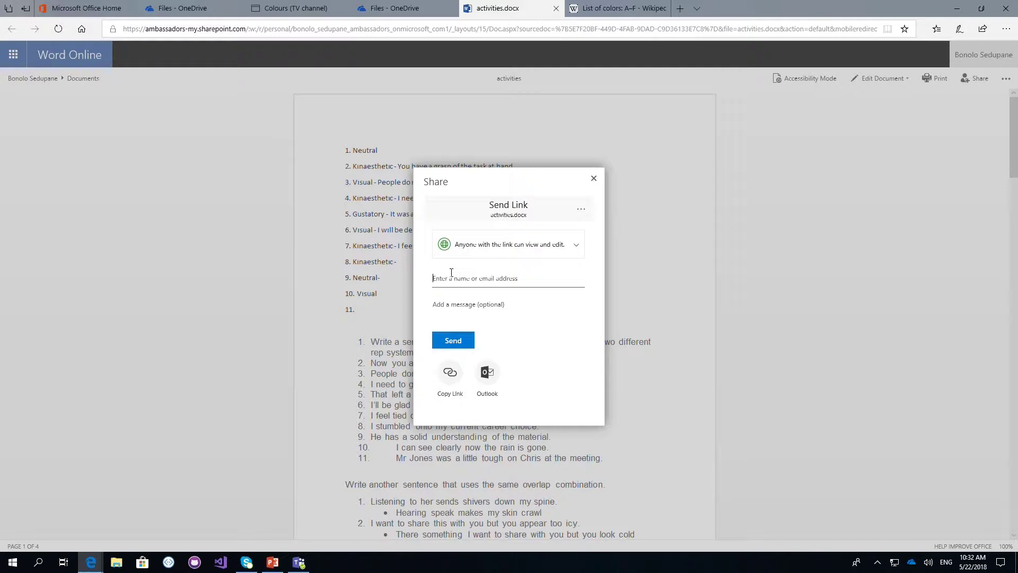
pyautogui.click(594, 178)
# Switch to Outlook from the Office 365 home page, dismiss the introductory tip and start a new email message
pyautogui.click(96, 12)
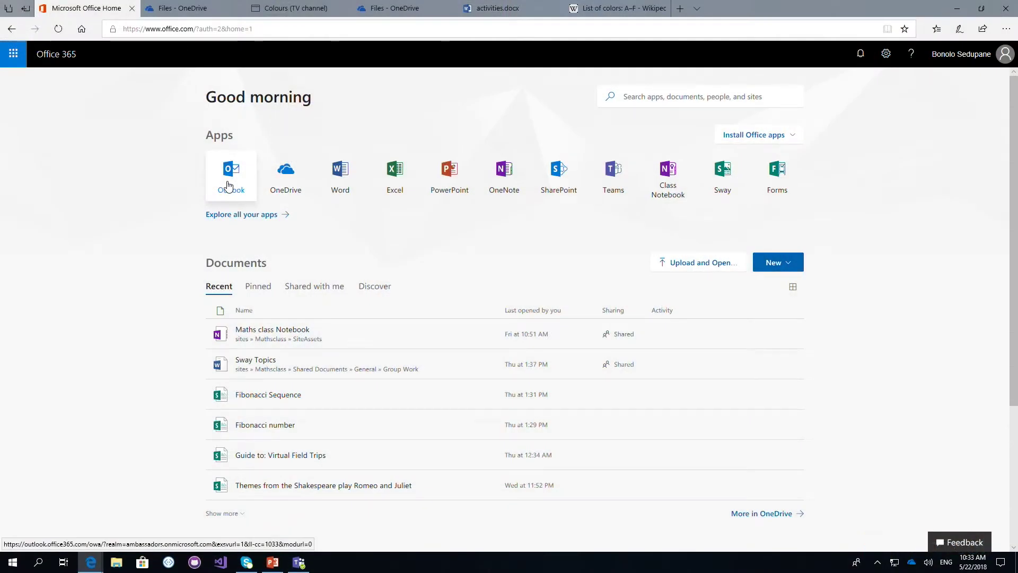
pyautogui.click(228, 185)
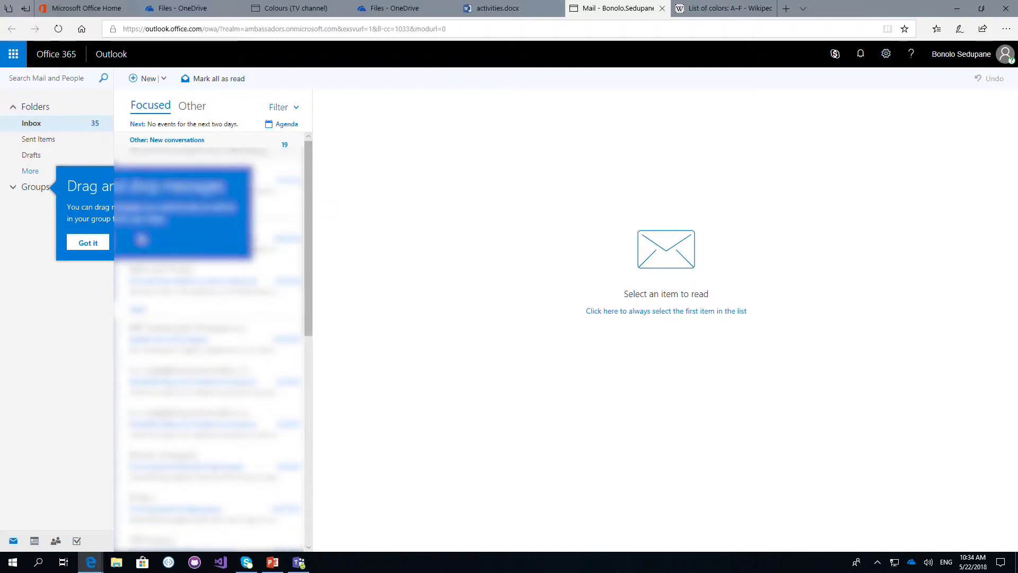
pyautogui.click(96, 243)
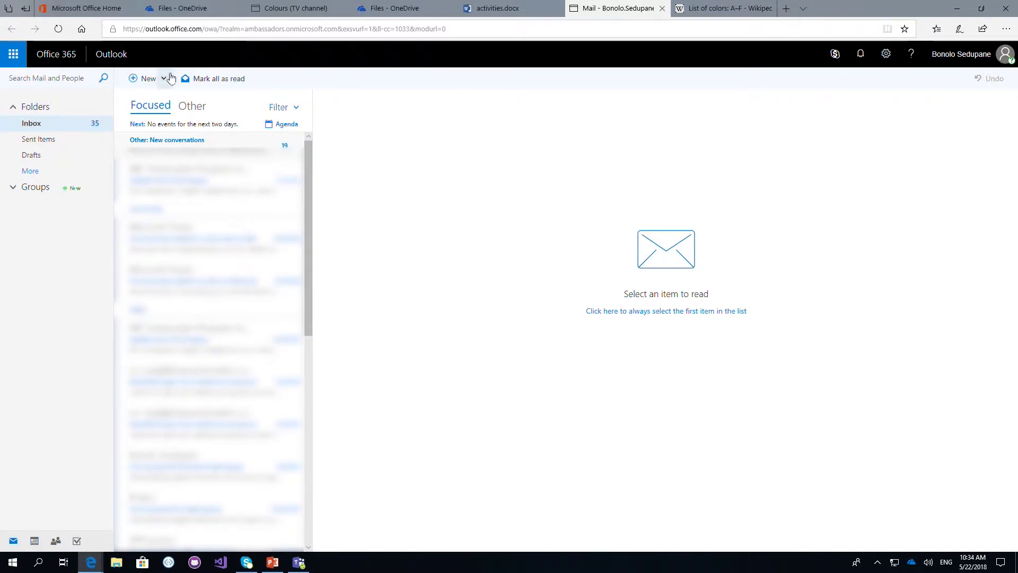
pyautogui.click(145, 84)
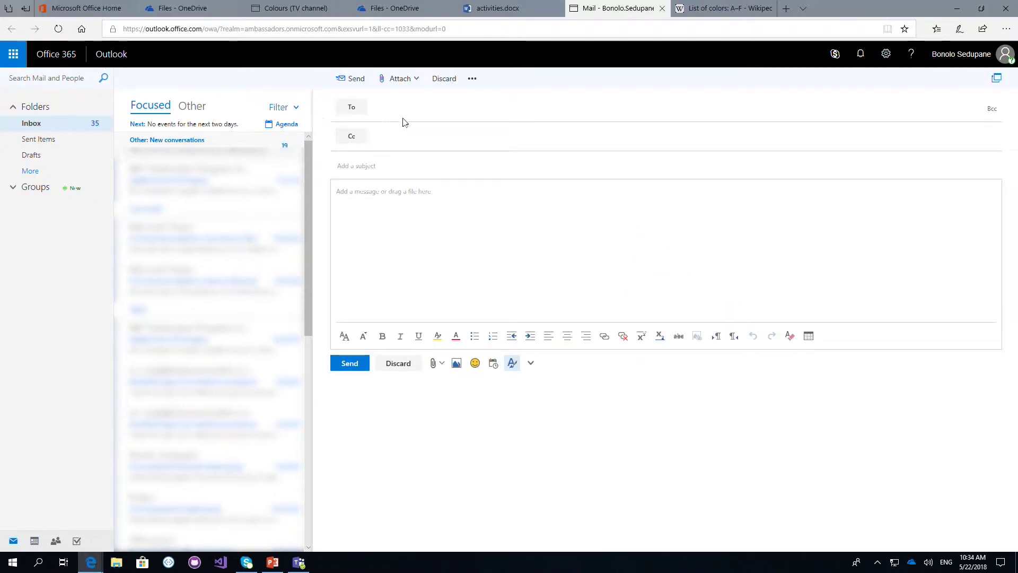
# Address the new message to a colleague found by name and copy in one of the suggested contacts
pyautogui.click(407, 106)
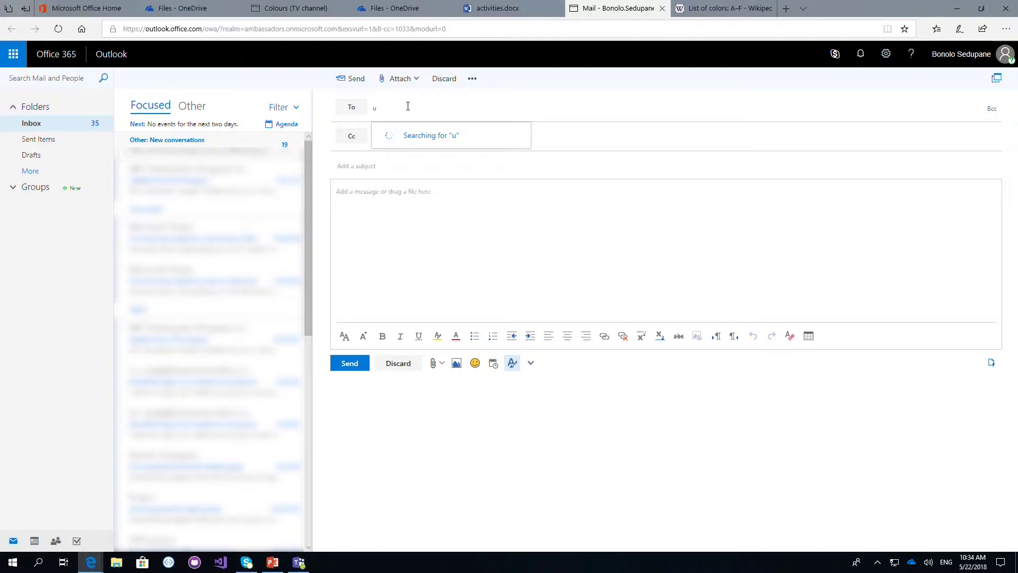
pyautogui.press('BackSpace')
pyautogui.write('rom')
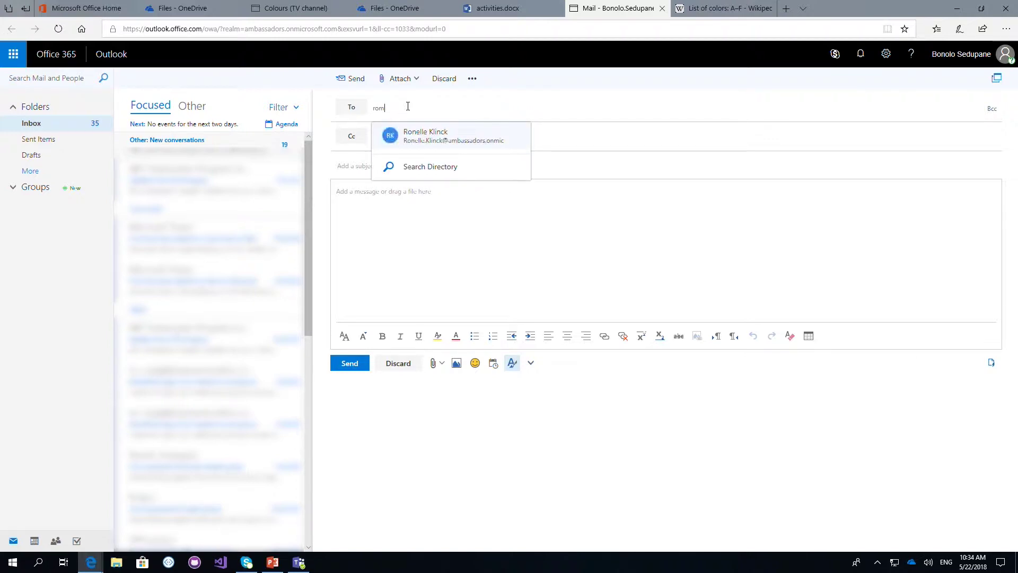
pyautogui.click(475, 139)
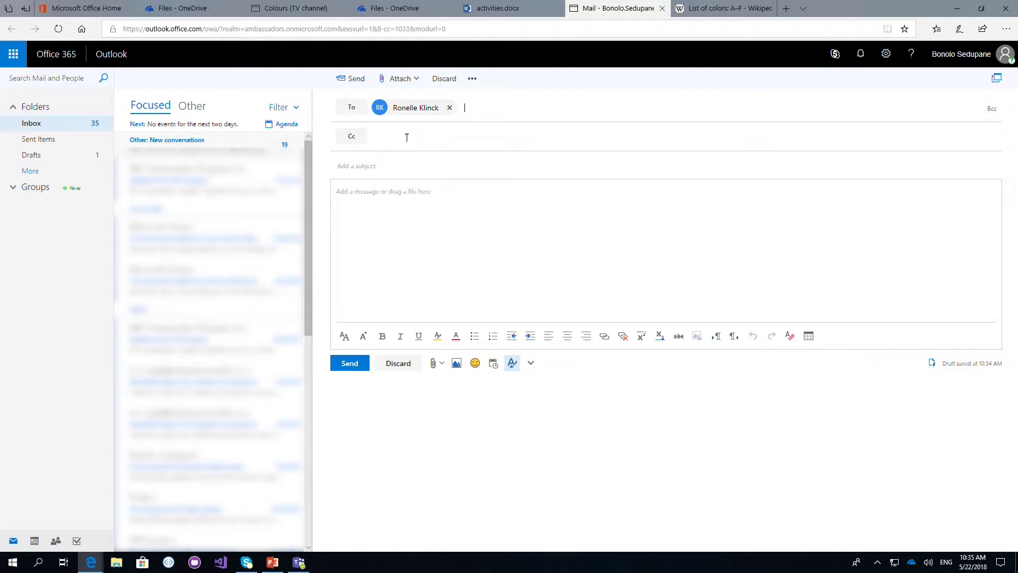
pyautogui.click(379, 133)
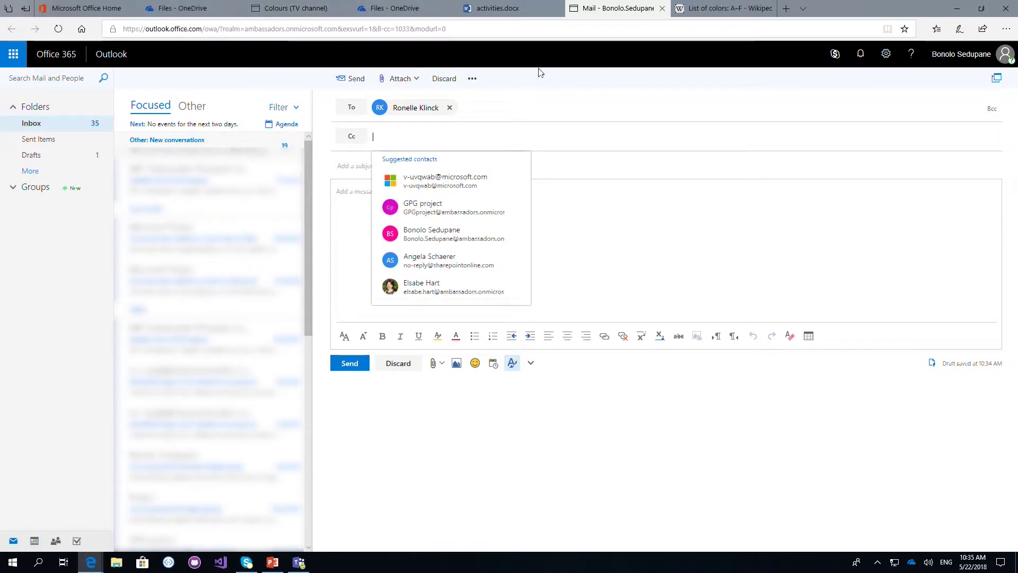
pyautogui.click(458, 264)
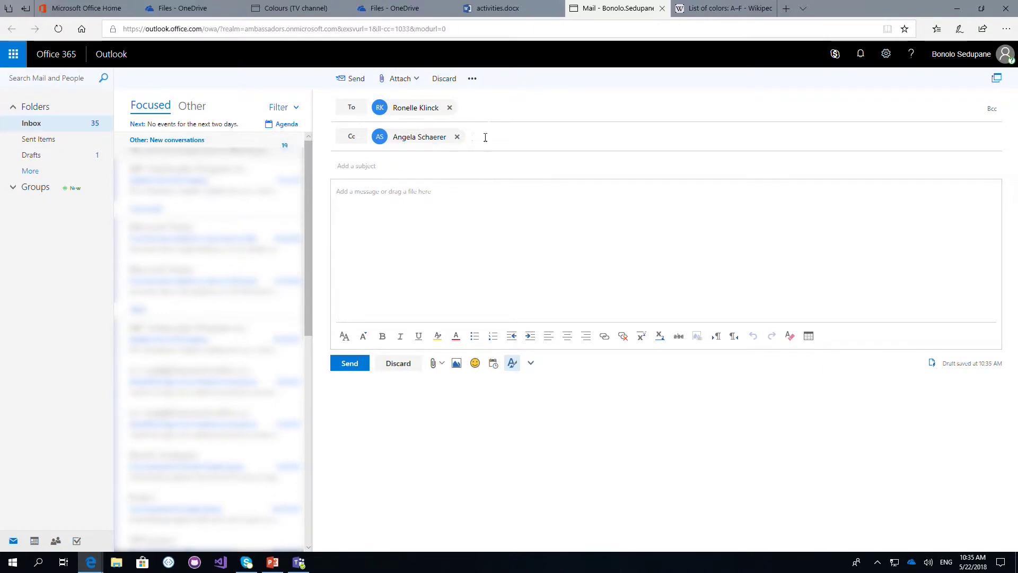
# Enter "Exam" as the subject of the new message
pyautogui.click(374, 166)
pyautogui.write('Pu')
pyautogui.press('BackSpace')
pyautogui.press('BackSpace')
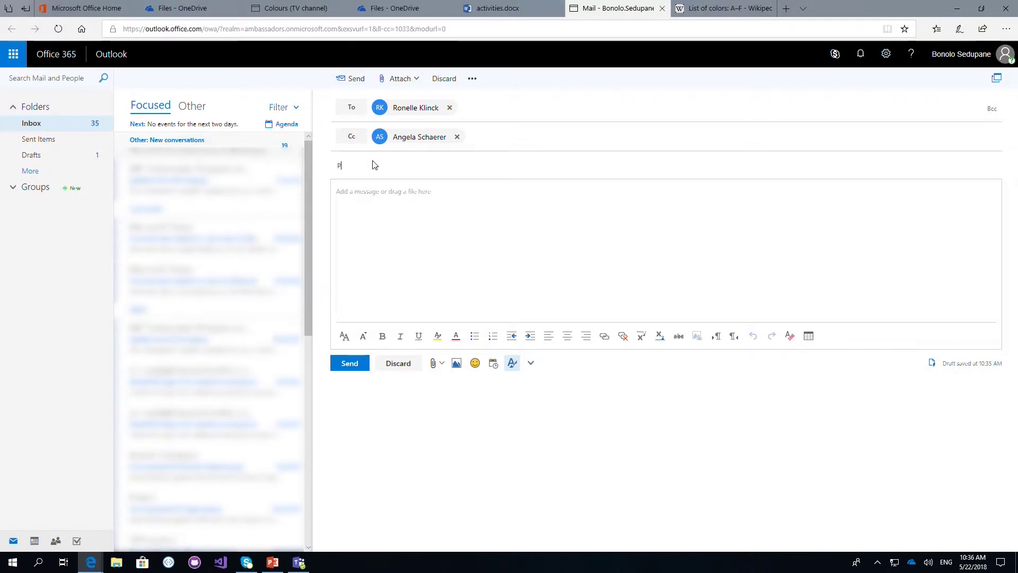
pyautogui.press('BackSpace')
pyautogui.write('Exnum')
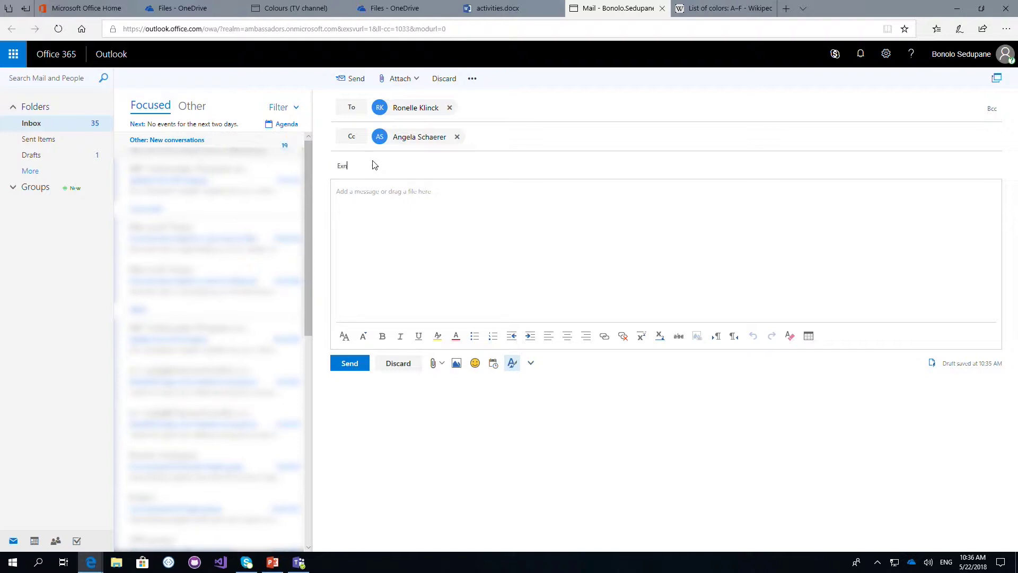
pyautogui.press('BackSpace')
pyautogui.press('BackSpace')
pyautogui.press('BackSpace')
pyautogui.write('am')
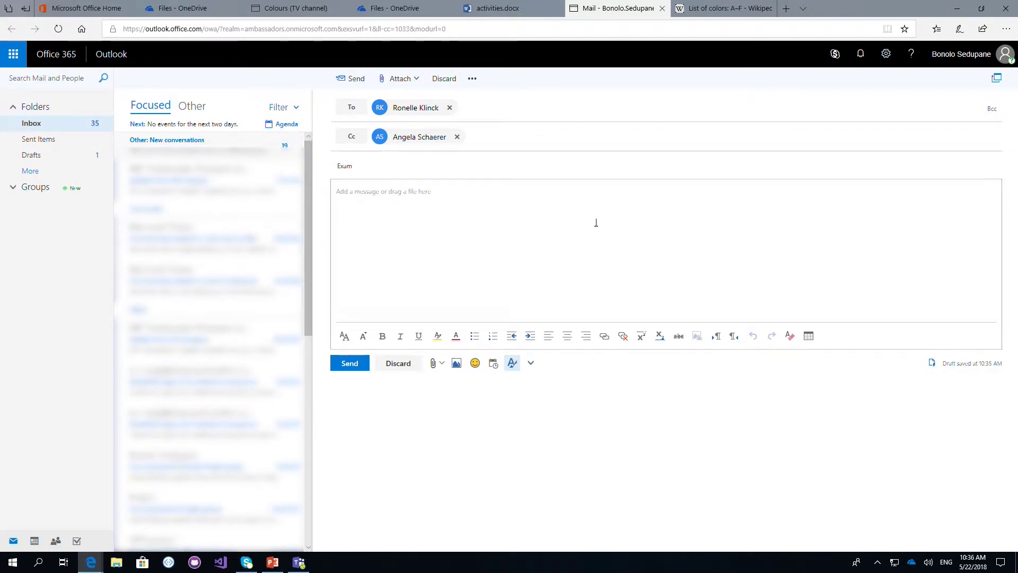
# Attach a PowerPoint presentation from the computer's Documents folder to the message
pyautogui.click(370, 200)
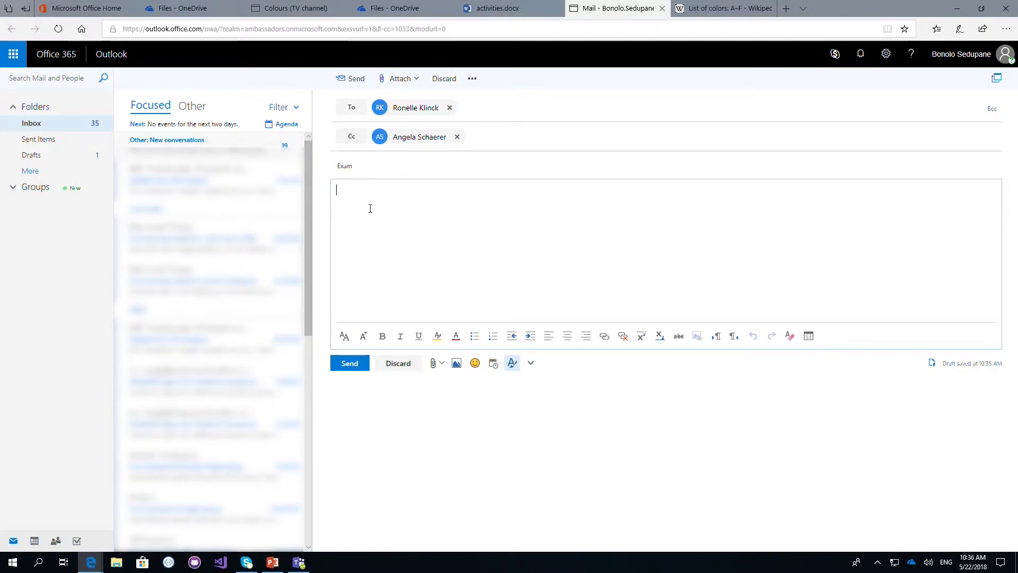
pyautogui.click(434, 368)
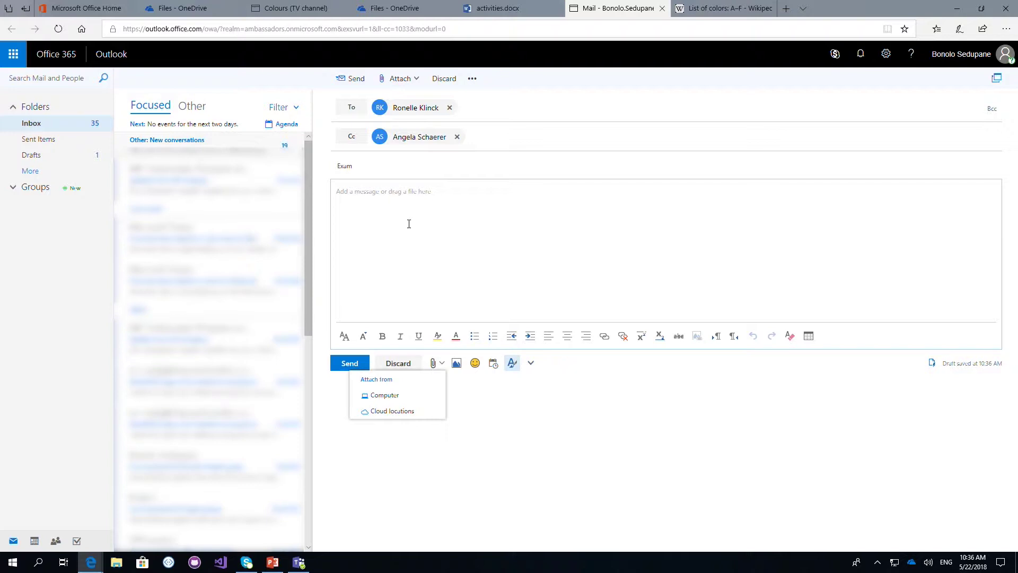
pyautogui.click(392, 195)
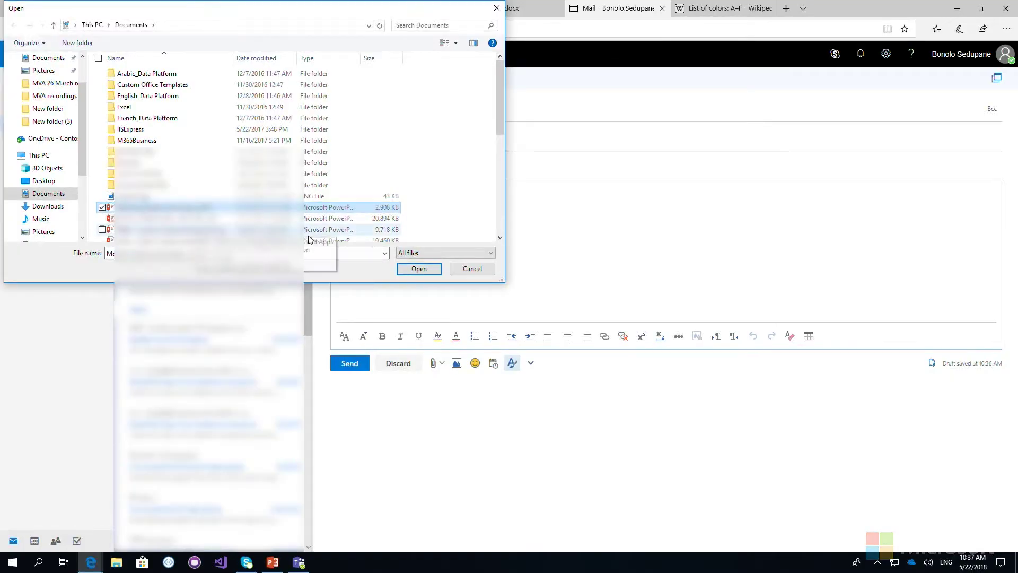
pyautogui.click(419, 269)
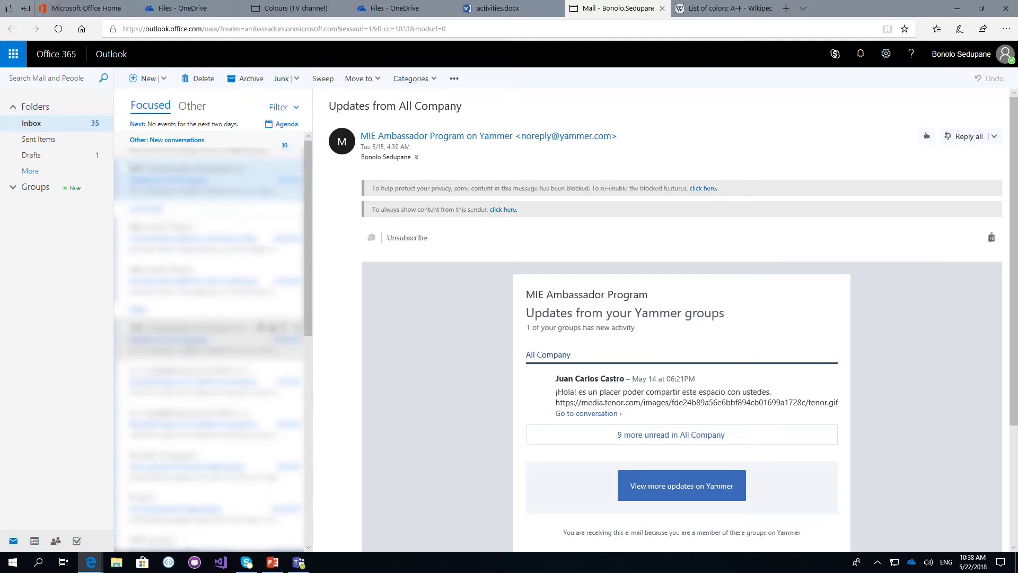
# Open the Yammer update and the project group welcome email in the inbox, and start a reply to all on the welcome email
pyautogui.click(207, 334)
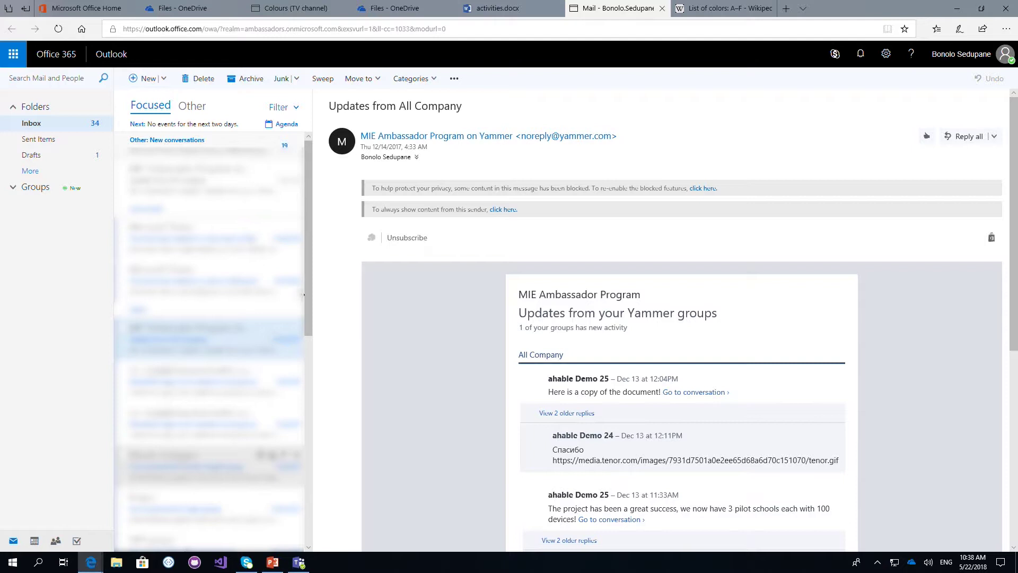
pyautogui.click(207, 461)
pyautogui.scroll(-3, 306, 229)
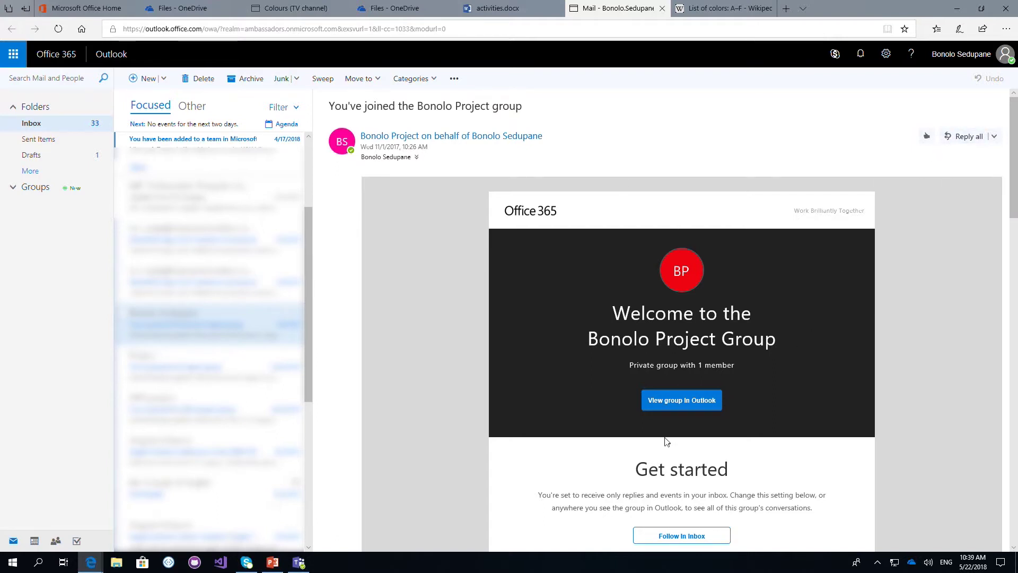
pyautogui.click(951, 147)
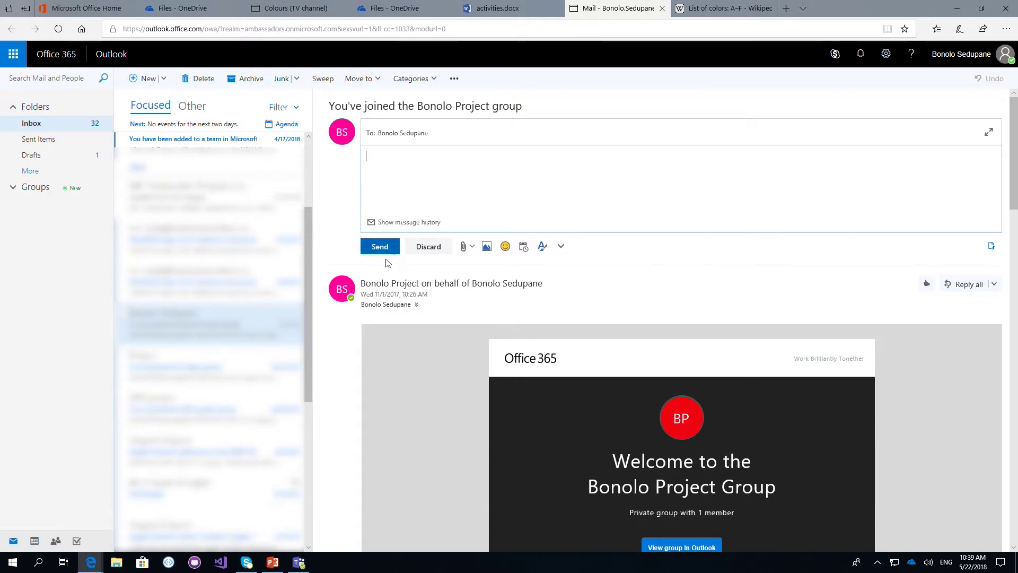
pyautogui.click(532, 233)
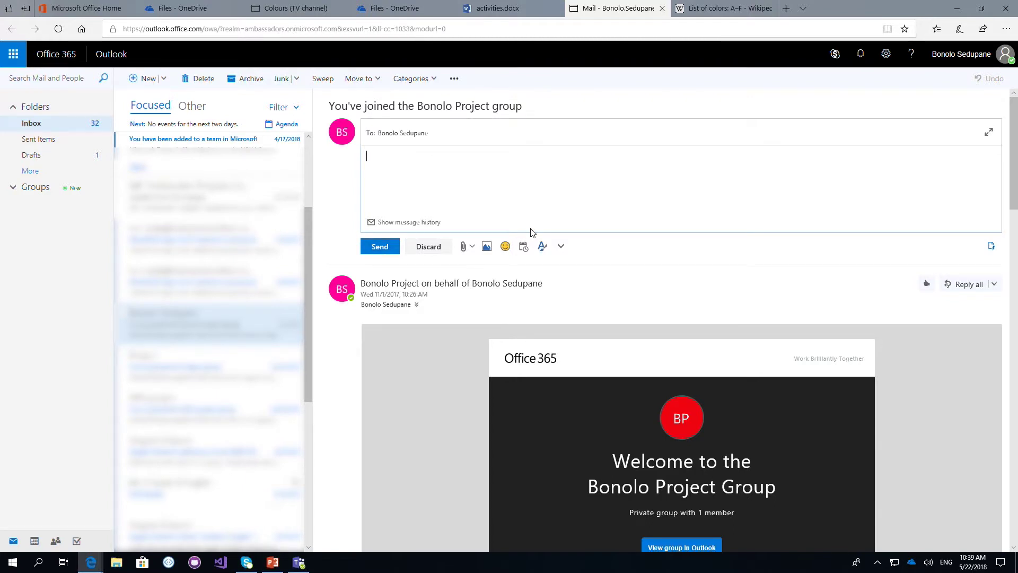